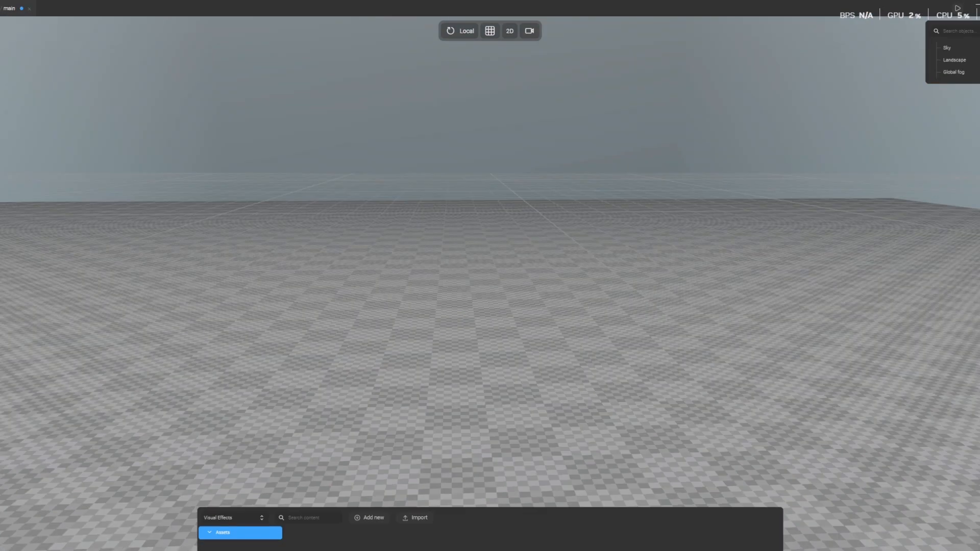
Import the T_StylizedCampFire image from the Tutorials folder into the project's assets and show the Textures category
{"action": "left_click_drag", "start_coordinate": [0, 189], "coordinate": [168, 137]}
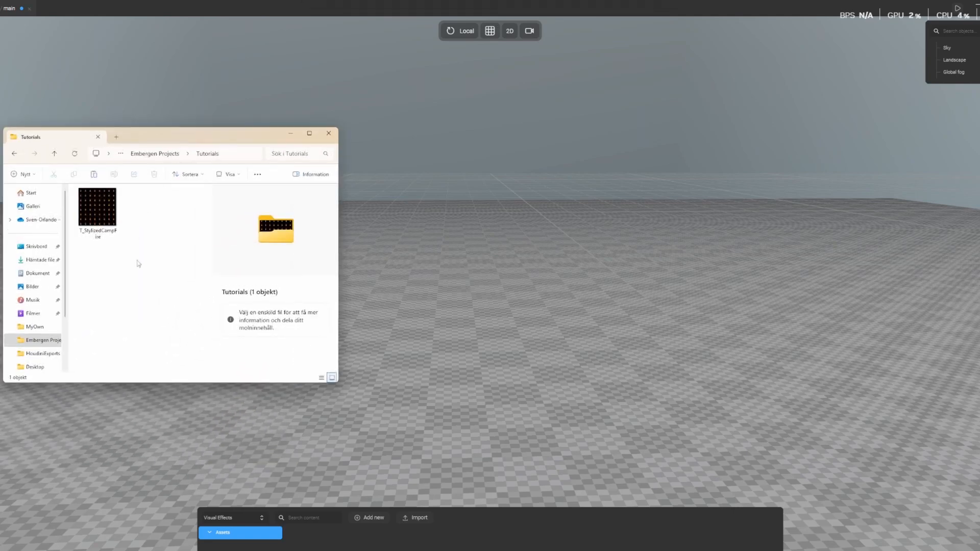
{"action": "left_click_drag", "start_coordinate": [103, 218], "coordinate": [376, 549]}
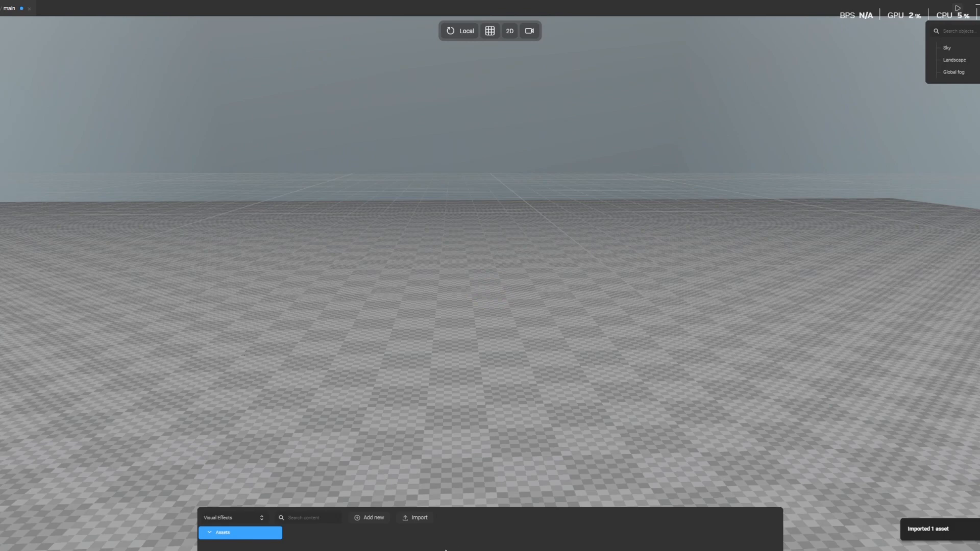
{"action": "left_click", "coordinate": [232, 517]}
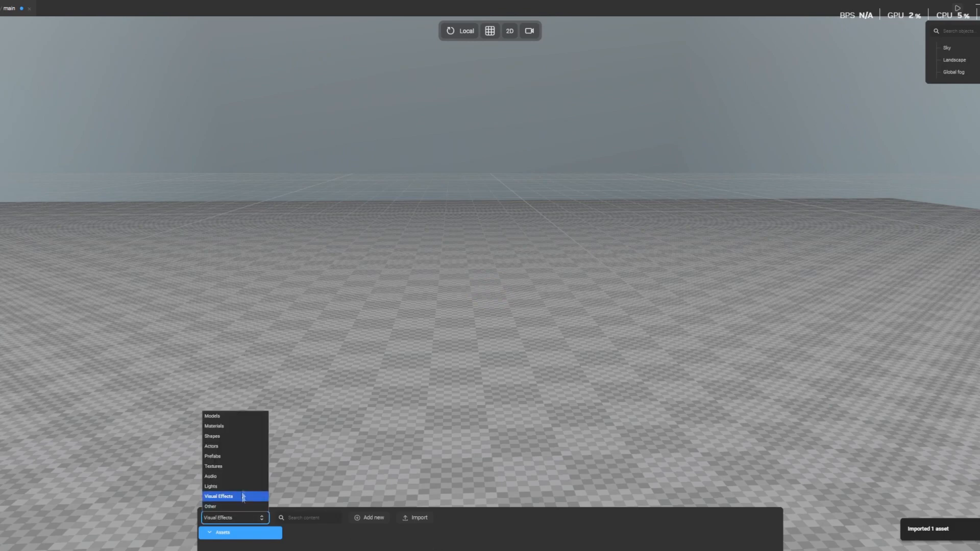
{"action": "left_click", "coordinate": [232, 468]}
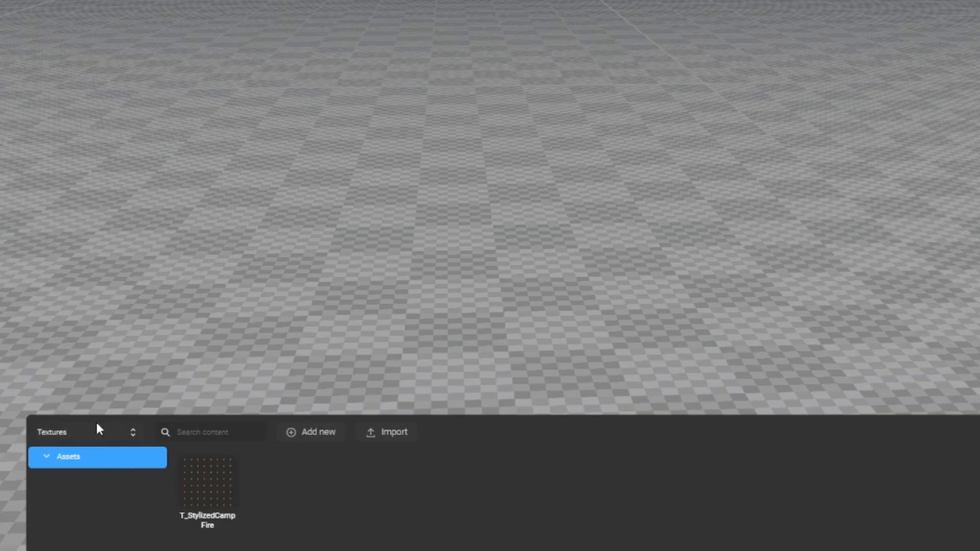
Switch the asset browser to Visual Effects and create a new visual effect named FX_StylizedFire
{"action": "left_click", "coordinate": [243, 519]}
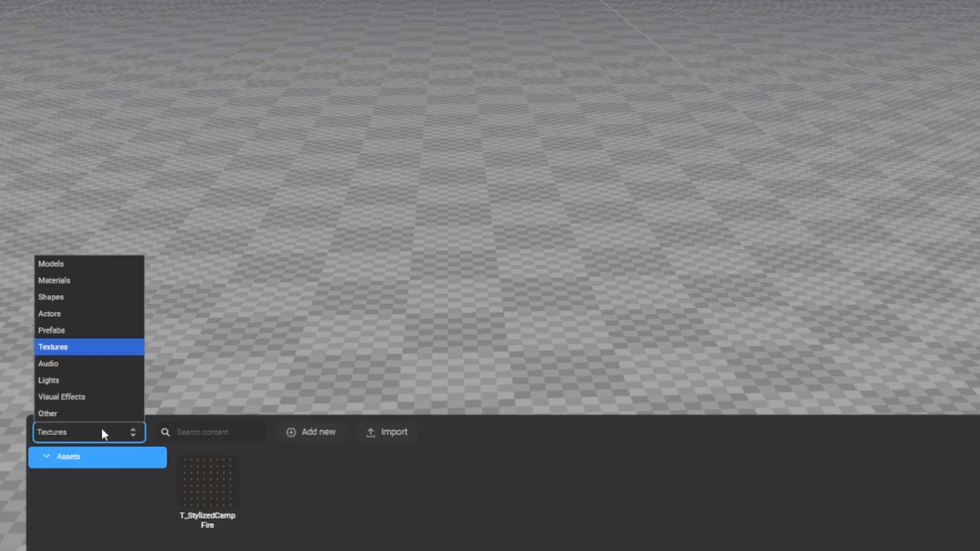
{"action": "left_click", "coordinate": [97, 397]}
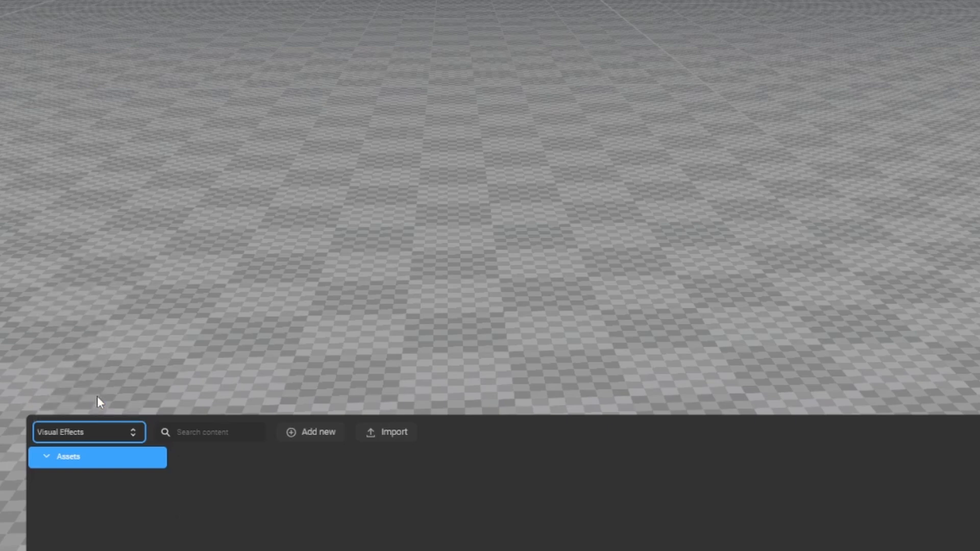
{"action": "left_click", "coordinate": [310, 436]}
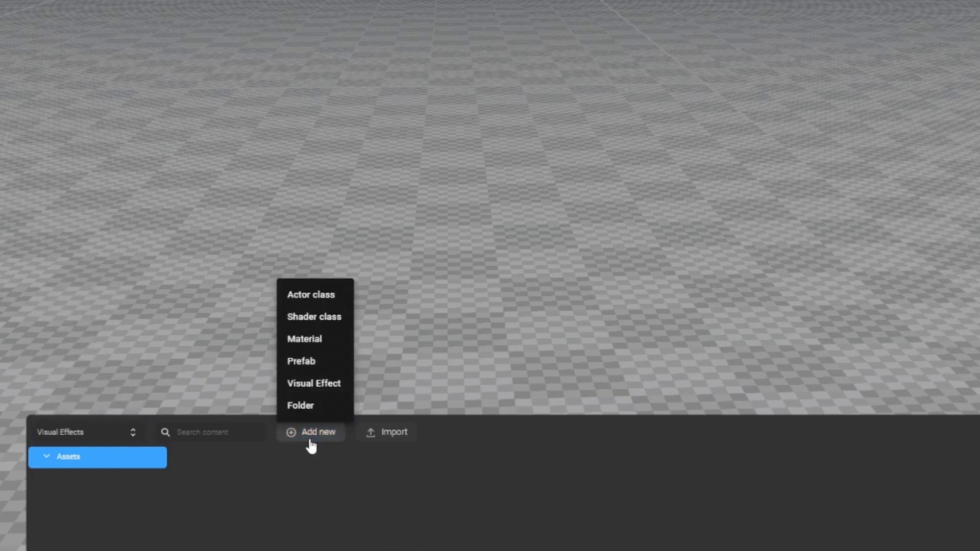
{"action": "left_click", "coordinate": [322, 392]}
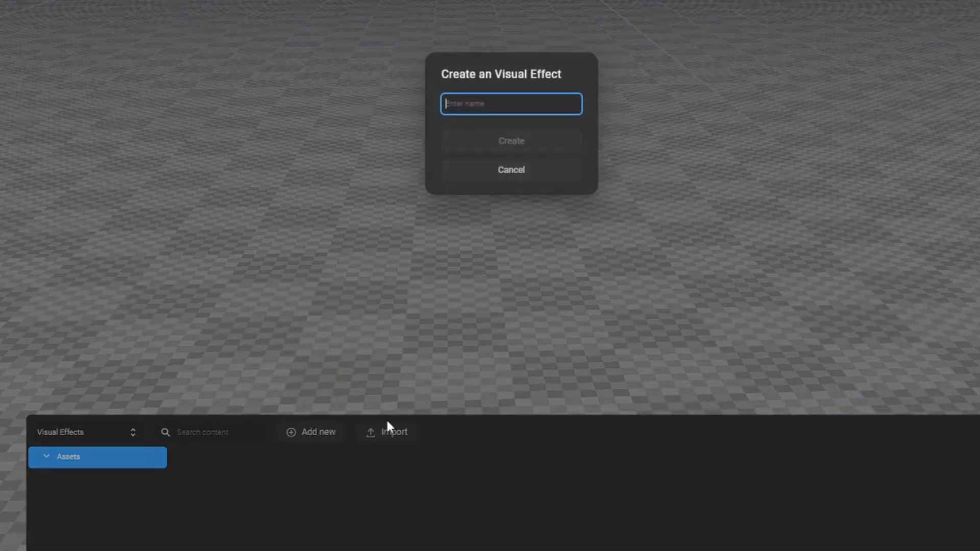
{"action": "type", "text": "FX_"}
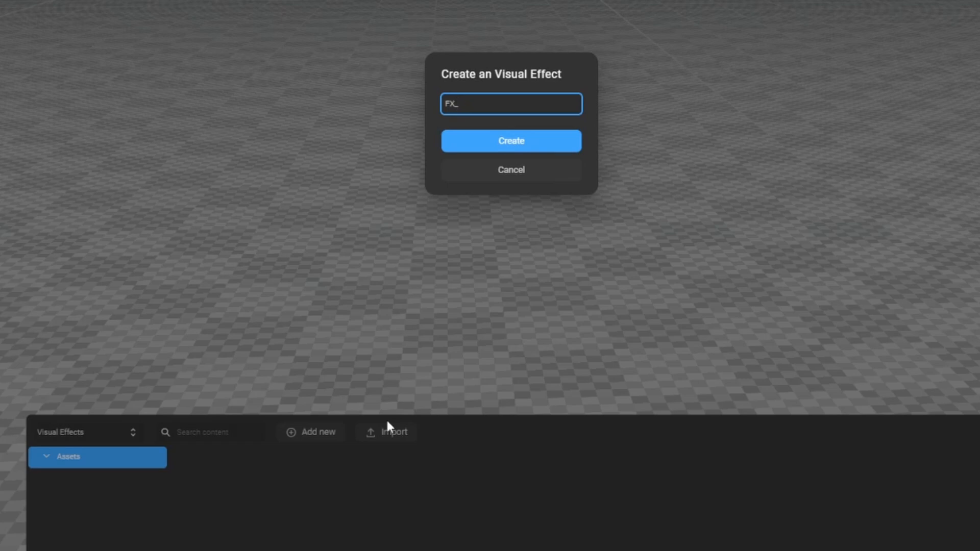
{"action": "type", "text": "StylizedFire"}
{"action": "left_click", "coordinate": [524, 148]}
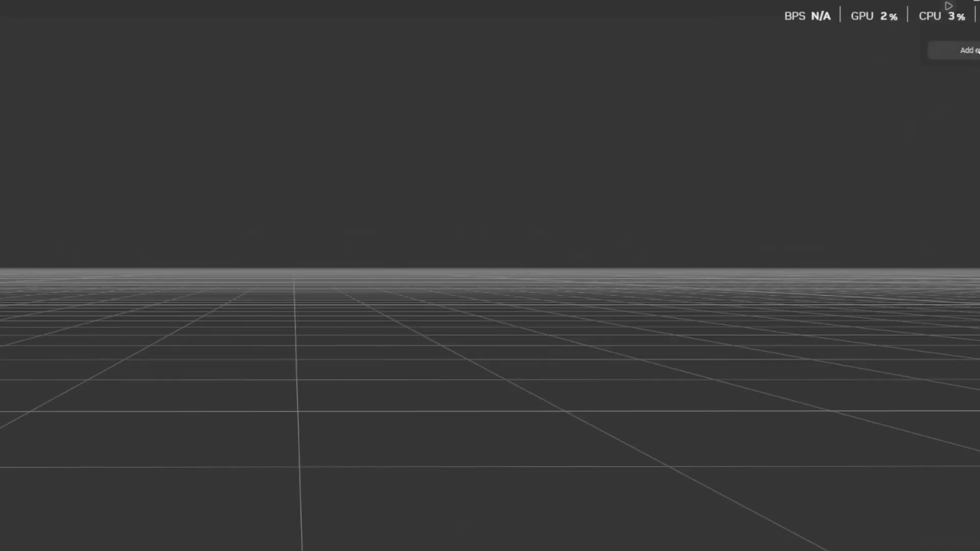
Add an emitter to the visual effect and rename it Fire
{"action": "left_click", "coordinate": [957, 45]}
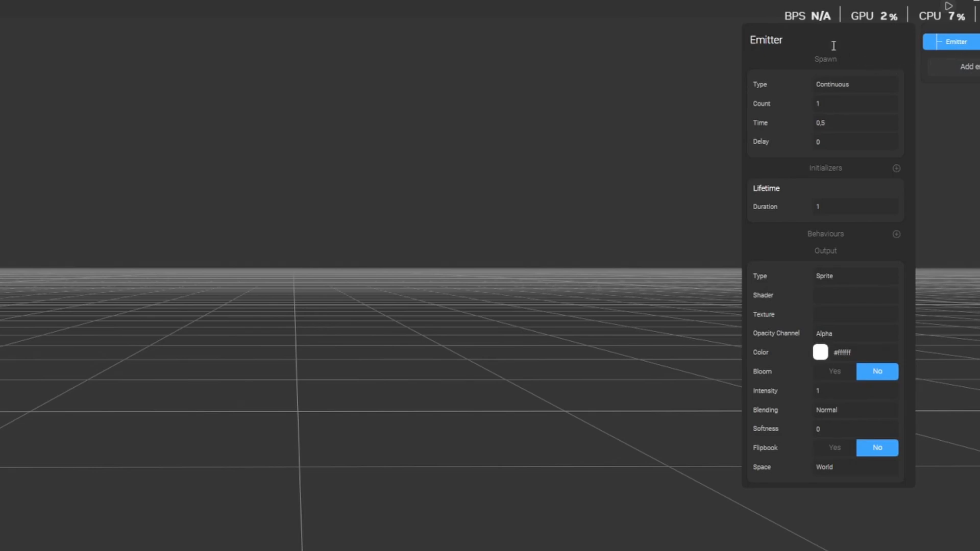
{"action": "left_click_drag", "start_coordinate": [831, 44], "coordinate": [714, 45]}
{"action": "type", "text": "Fire"}
Clear the Fire emitter's spawn time and assign T_StylizedCampFire as its output texture
{"action": "left_click", "coordinate": [840, 123]}
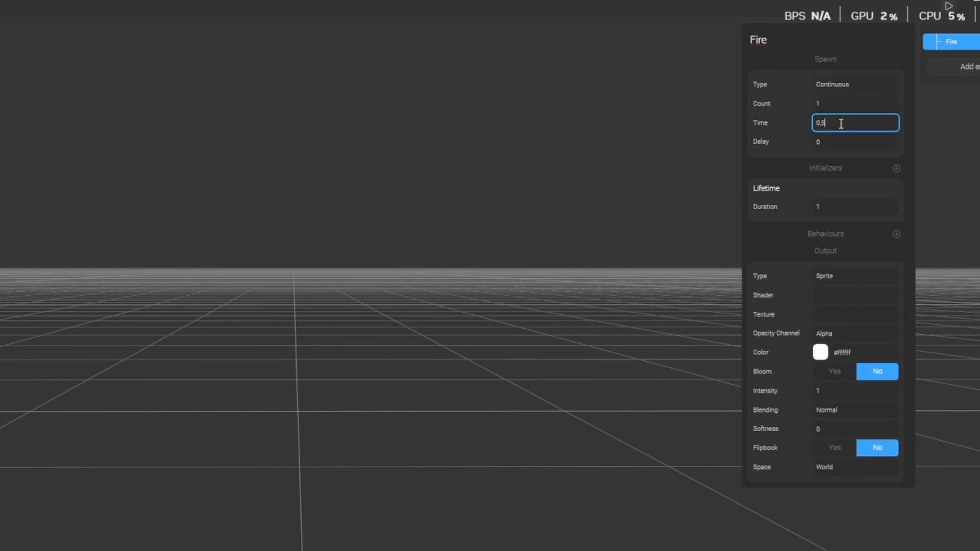
{"action": "left_click", "coordinate": [802, 140]}
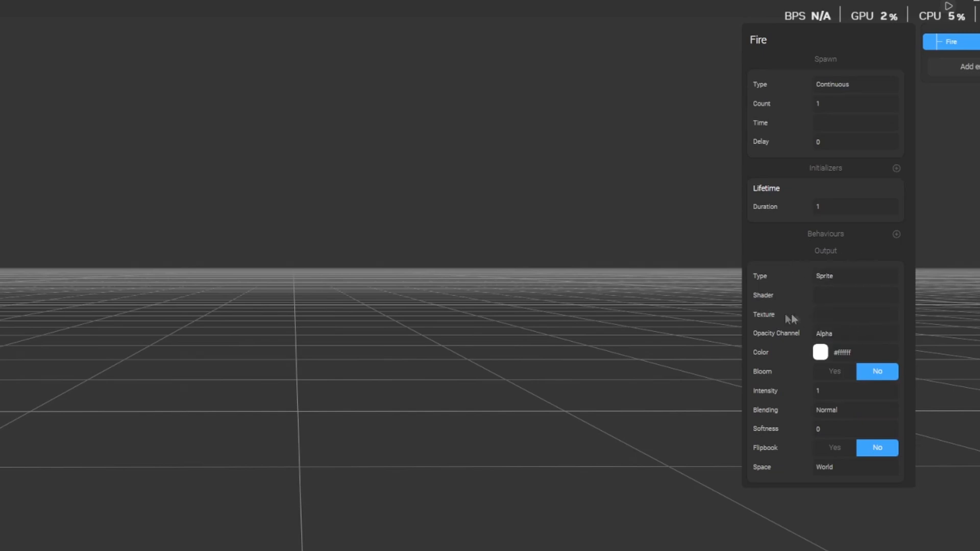
{"action": "left_click", "coordinate": [840, 311]}
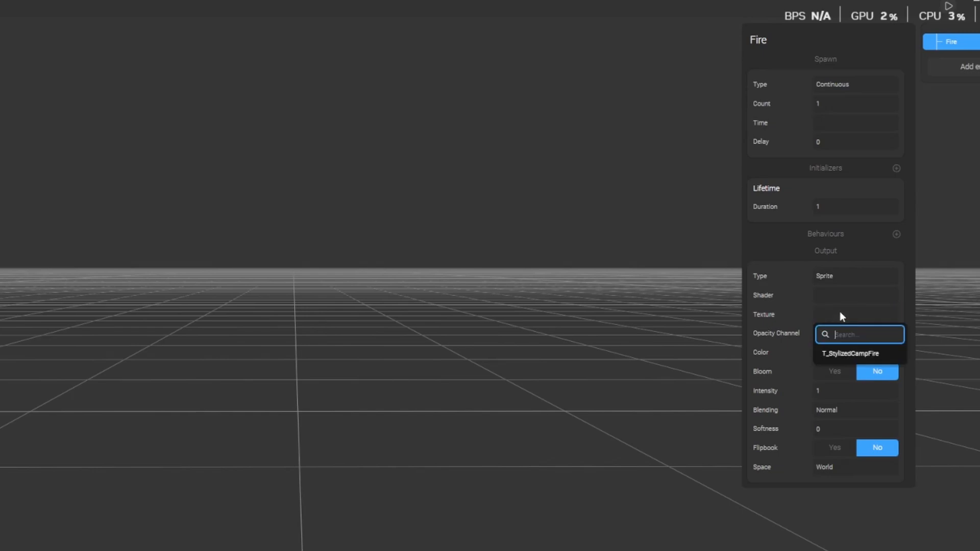
{"action": "left_click", "coordinate": [853, 354]}
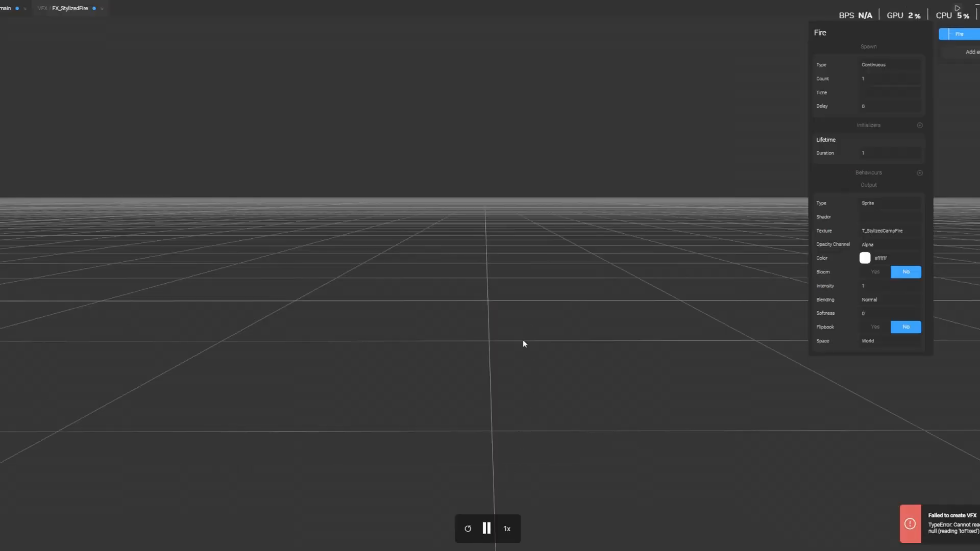
{"action": "scroll", "coordinate": [523, 341], "scroll_direction": "up", "scroll_amount": 1}
{"action": "scroll", "coordinate": [514, 345], "scroll_direction": "up", "scroll_amount": 10}
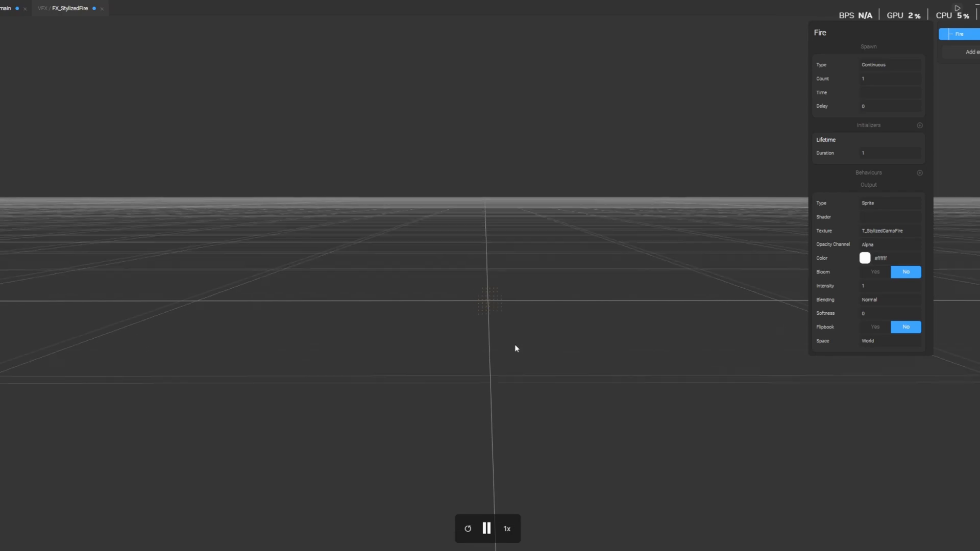
{"action": "scroll", "coordinate": [546, 362], "scroll_direction": "up", "scroll_amount": 2}
{"action": "mouse_move", "coordinate": [555, 376]}
{"action": "left_mouse_down"}
{"action": "mouse_move", "coordinate": [554, 366]}
{"action": "mouse_move", "coordinate": [555, 385]}
{"action": "left_mouse_up"}
{"action": "scroll", "coordinate": [554, 362], "scroll_direction": "down", "scroll_amount": 8}
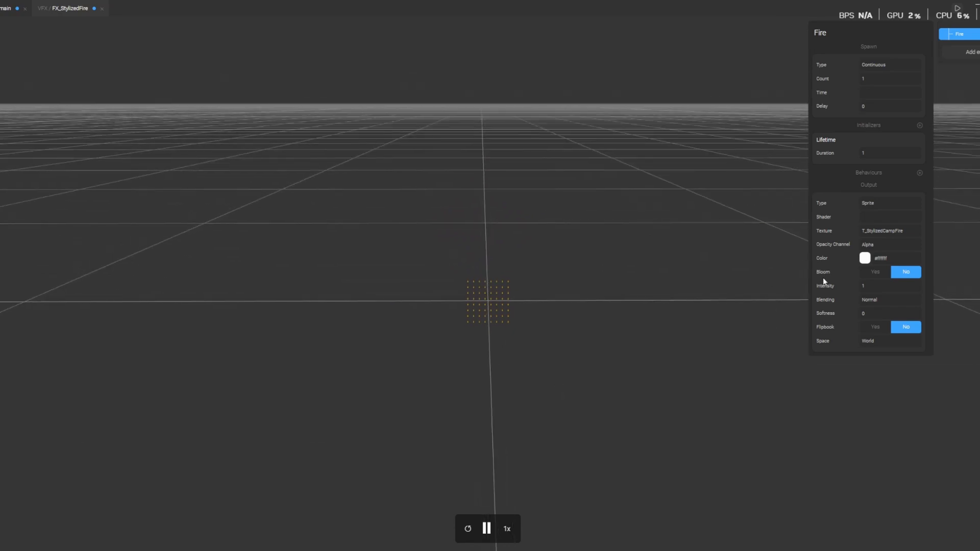
Enable Flipbook for the emitter output and view T_StylizedCampFire.png from Embergen Projects' Tutorials folder to check its frame grid
{"action": "left_click", "coordinate": [876, 327]}
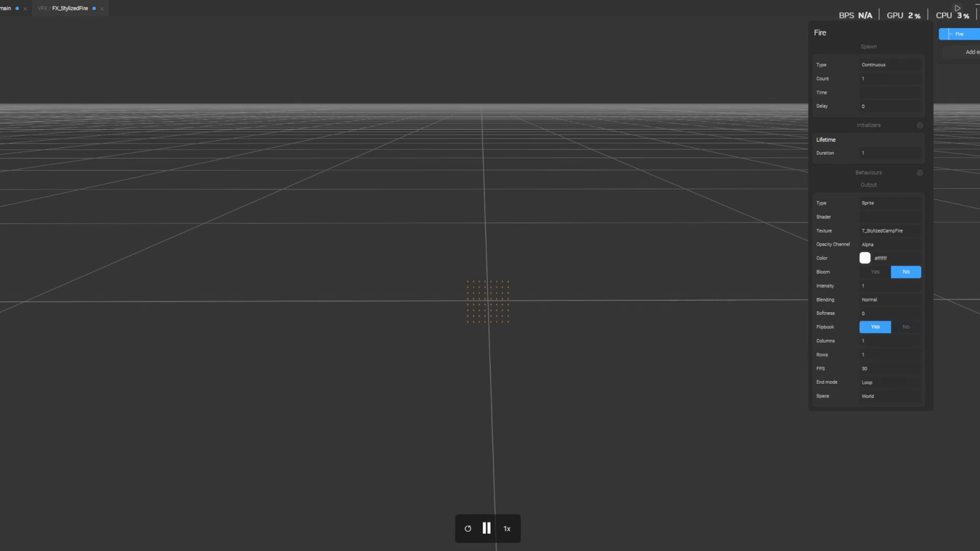
{"action": "key", "text": "super+e"}
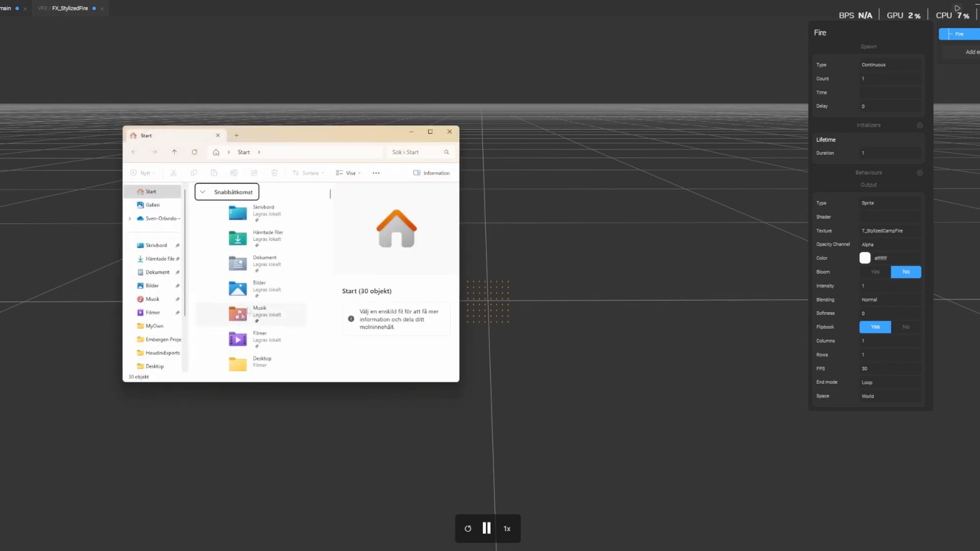
{"action": "scroll", "coordinate": [166, 331], "scroll_direction": "down", "scroll_amount": 2}
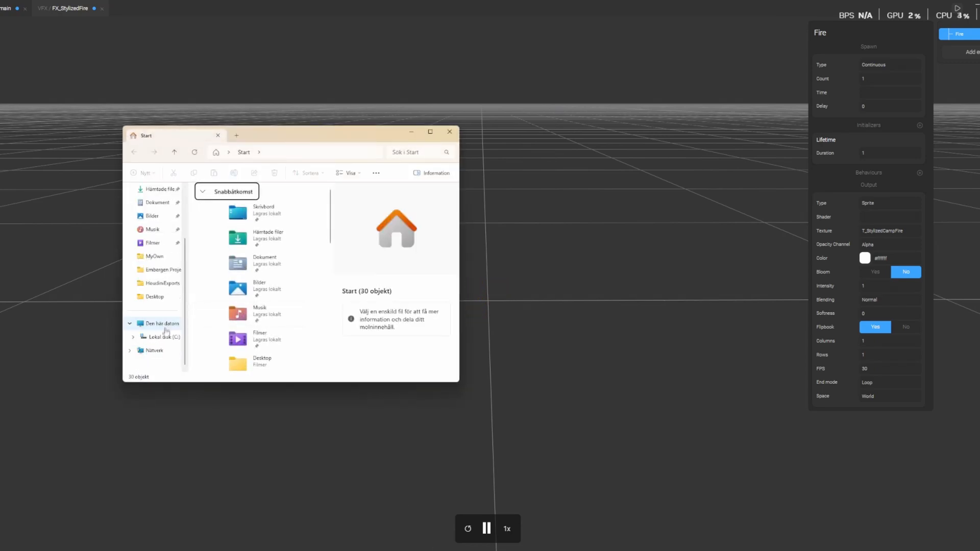
{"action": "left_click", "coordinate": [162, 270]}
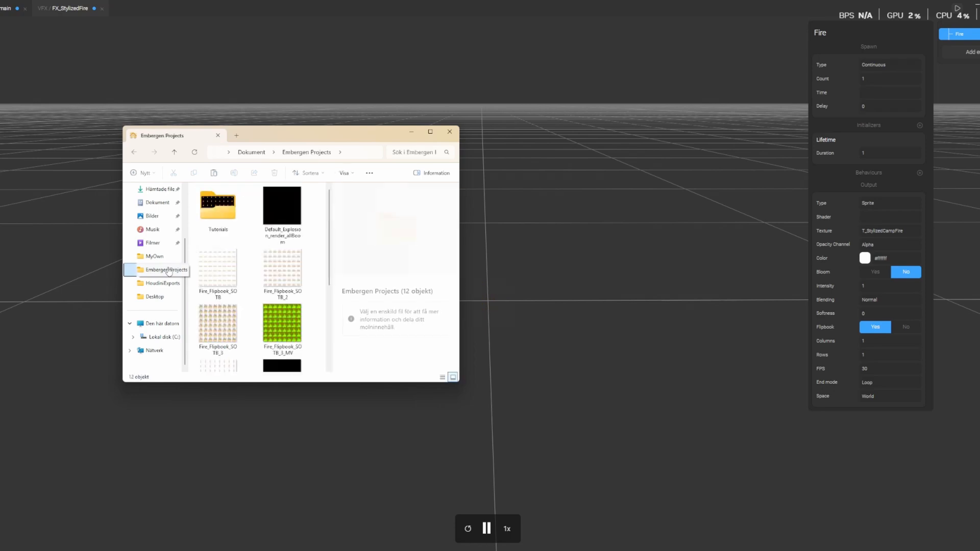
{"action": "double_click", "coordinate": [225, 212]}
{"action": "double_click", "coordinate": [232, 222]}
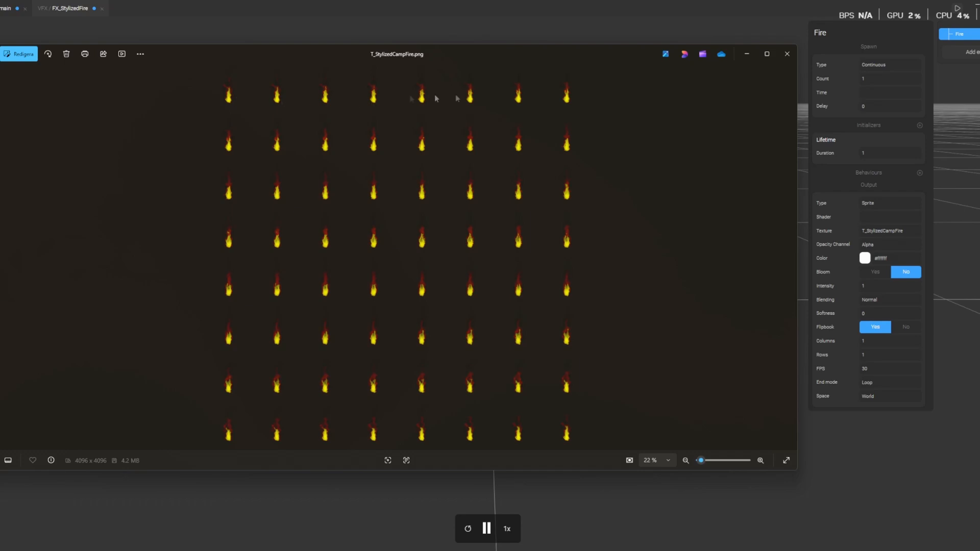
{"action": "left_click", "coordinate": [748, 54]}
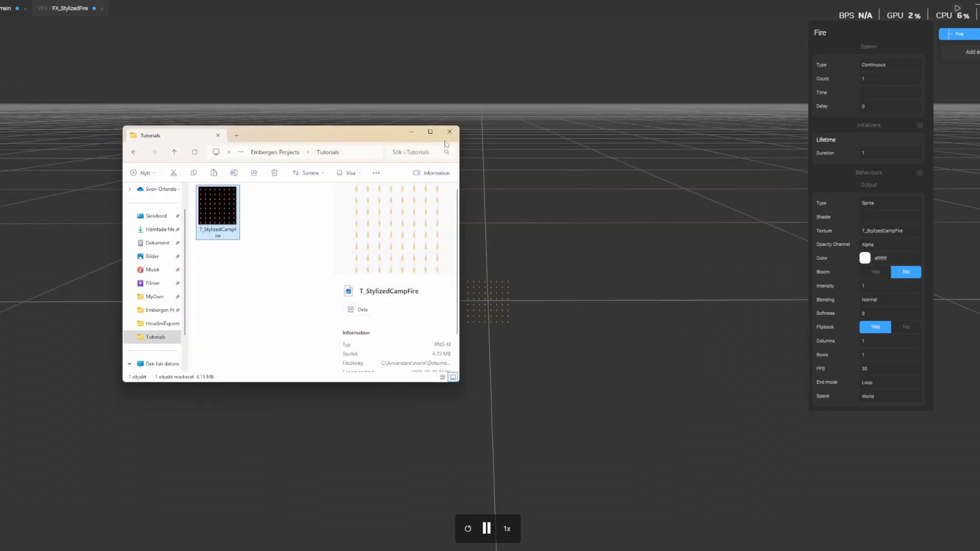
{"action": "left_click", "coordinate": [450, 132]}
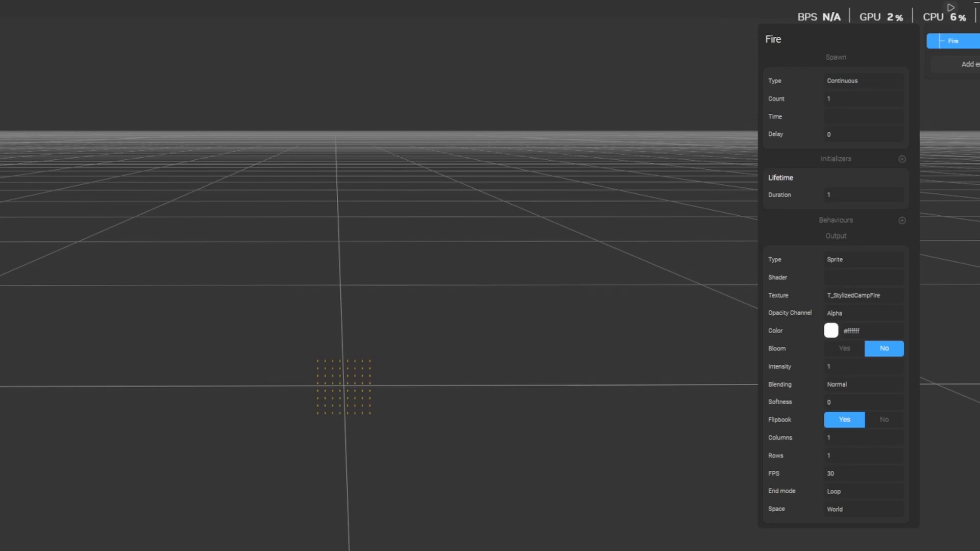
Set the flipbook to 8 columns and 8 rows, playing at 64 FPS
{"action": "left_click", "coordinate": [858, 440]}
{"action": "type", "text": "8"}
{"action": "left_click", "coordinate": [859, 461]}
{"action": "type", "text": "8"}
{"action": "key", "text": "Return"}
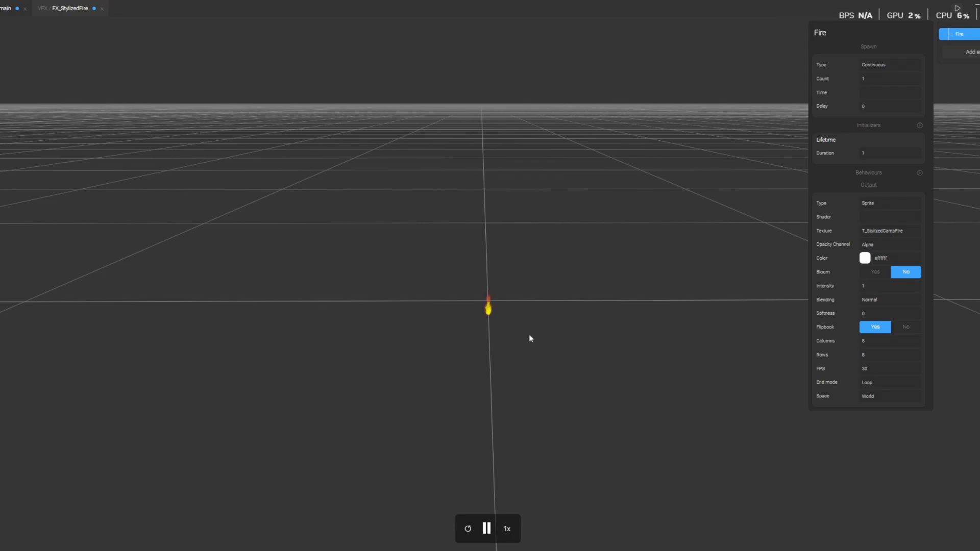
{"action": "left_click_drag", "start_coordinate": [529, 335], "coordinate": [530, 329]}
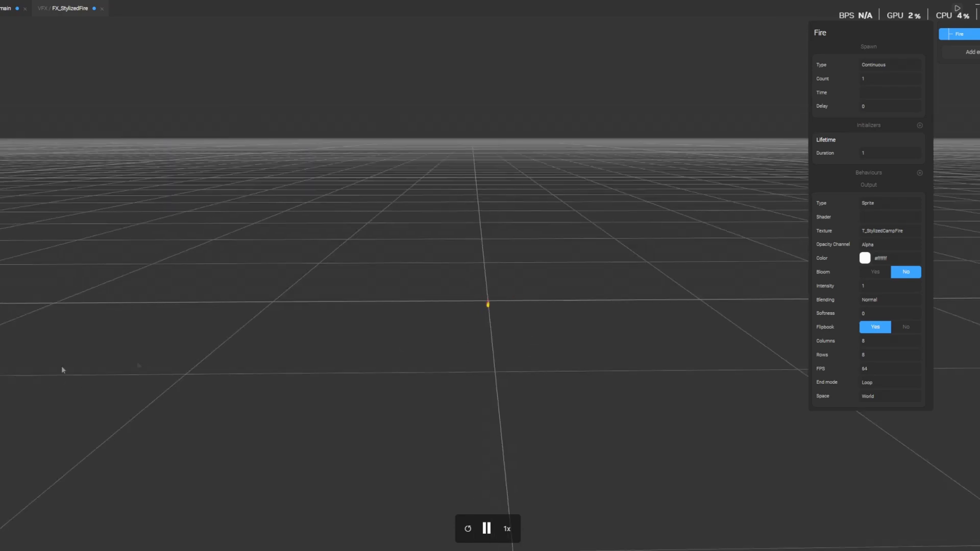
{"action": "mouse_move", "coordinate": [490, 327]}
{"action": "left_mouse_down"}
{"action": "mouse_move", "coordinate": [477, 330]}
{"action": "mouse_move", "coordinate": [486, 326]}
{"action": "left_mouse_up"}
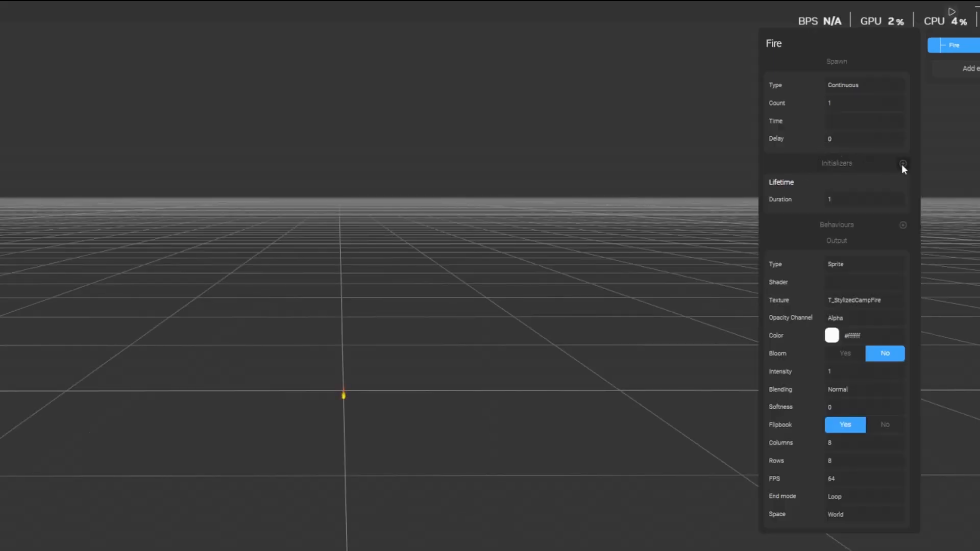
Add a Scale initializer to the Fire emitter and set its scale to 10
{"action": "left_click", "coordinate": [902, 163]}
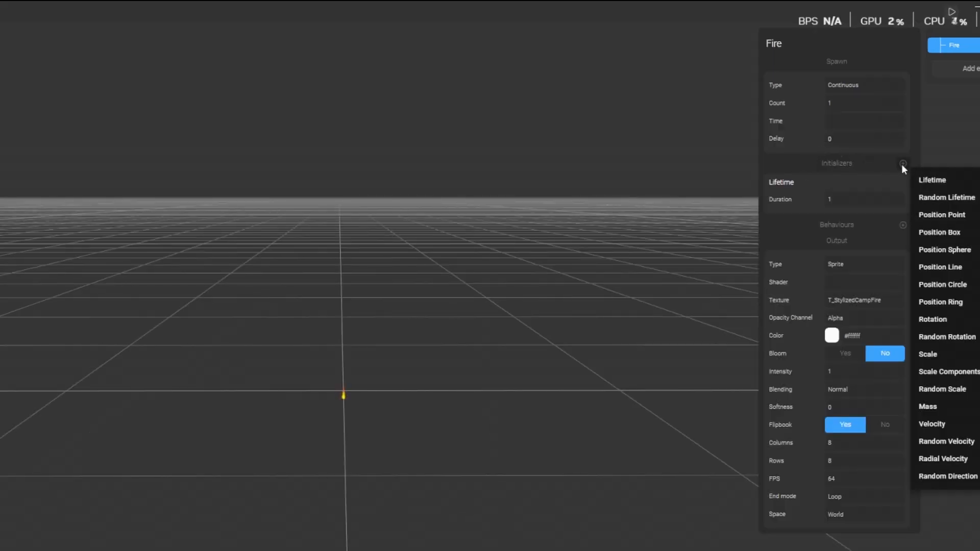
{"action": "left_click", "coordinate": [943, 356]}
{"action": "left_click", "coordinate": [858, 249]}
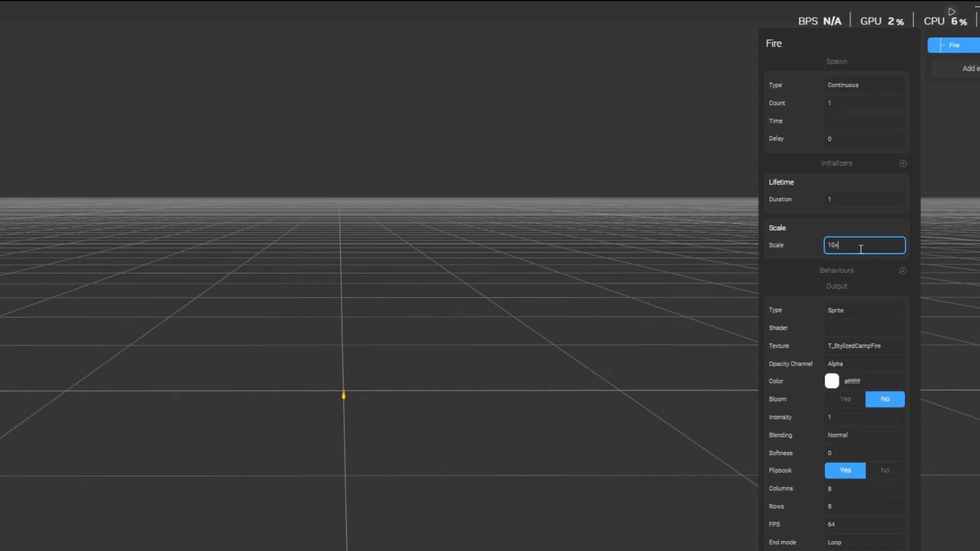
{"action": "key", "text": "BackSpace"}
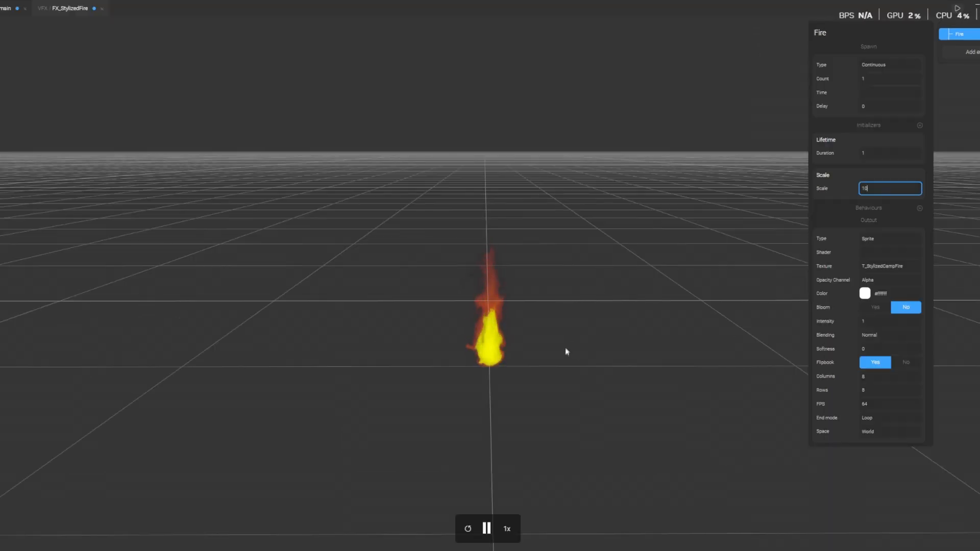
{"action": "left_click_drag", "start_coordinate": [444, 453], "coordinate": [443, 446]}
{"action": "left_click_drag", "start_coordinate": [564, 346], "coordinate": [565, 341]}
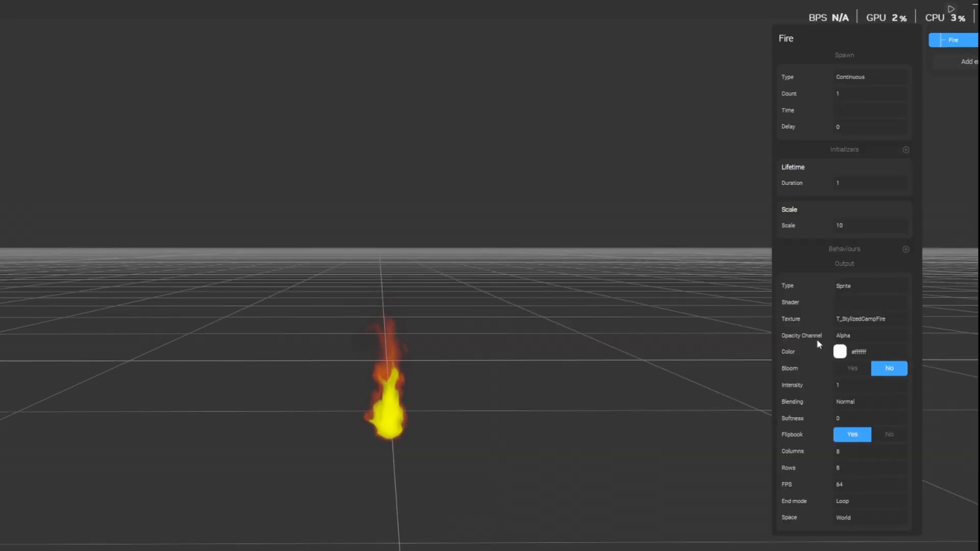
Set the Fire emitter's opacity channel to Red and inspect the flame from other angles
{"action": "left_click", "coordinate": [858, 336]}
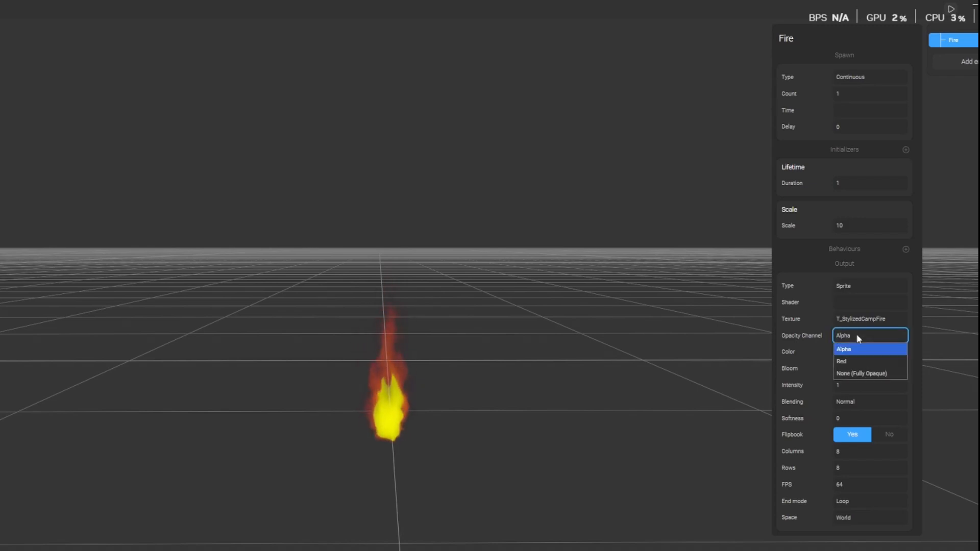
{"action": "left_click", "coordinate": [855, 361]}
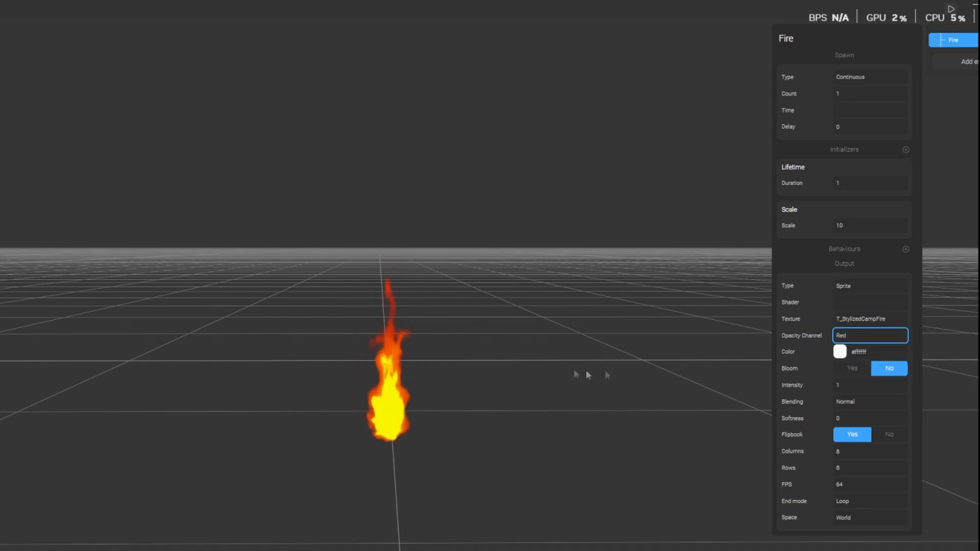
{"action": "left_click_drag", "start_coordinate": [537, 253], "coordinate": [553, 287]}
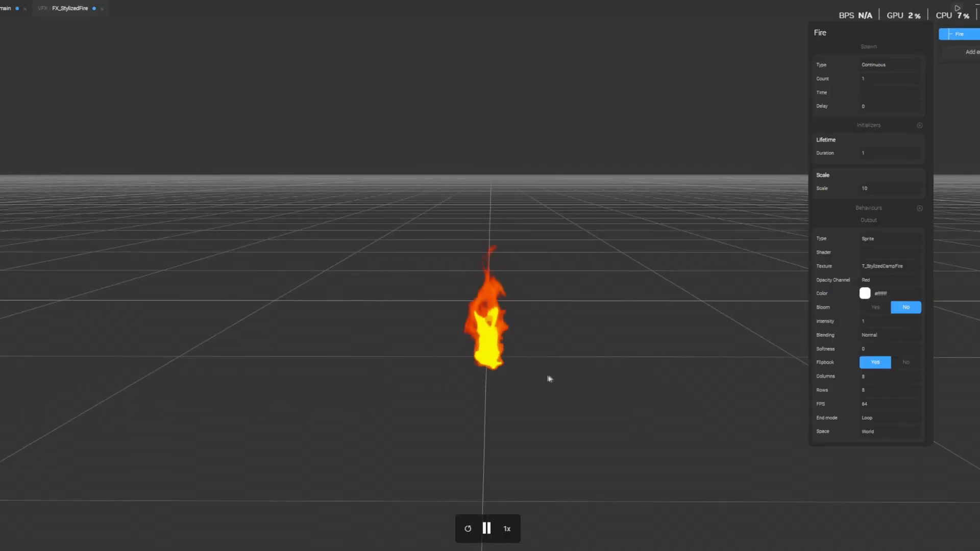
{"action": "left_click_drag", "start_coordinate": [577, 374], "coordinate": [582, 374]}
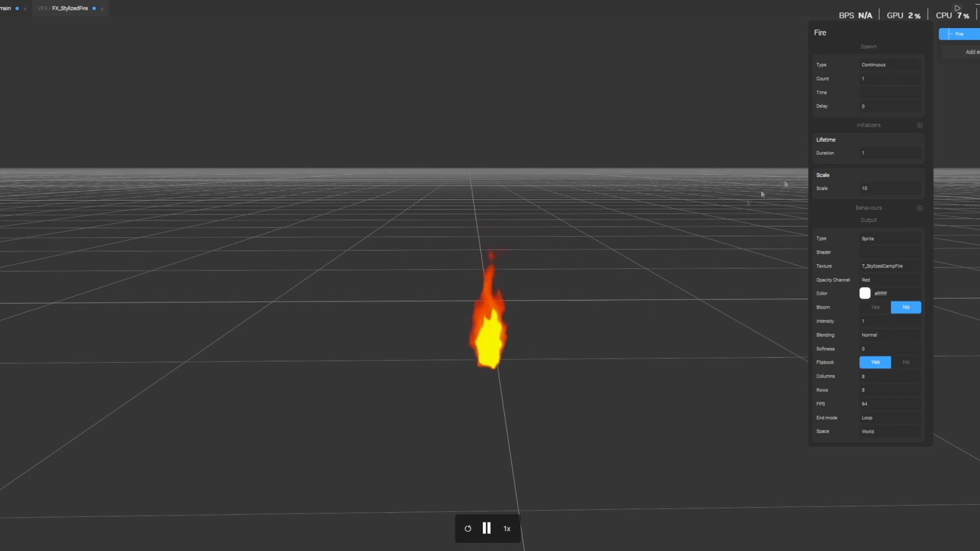
Set the Fire emitter's lifetime duration to 1.066 and inspect the looping flame from other angles
{"action": "left_click", "coordinate": [881, 155]}
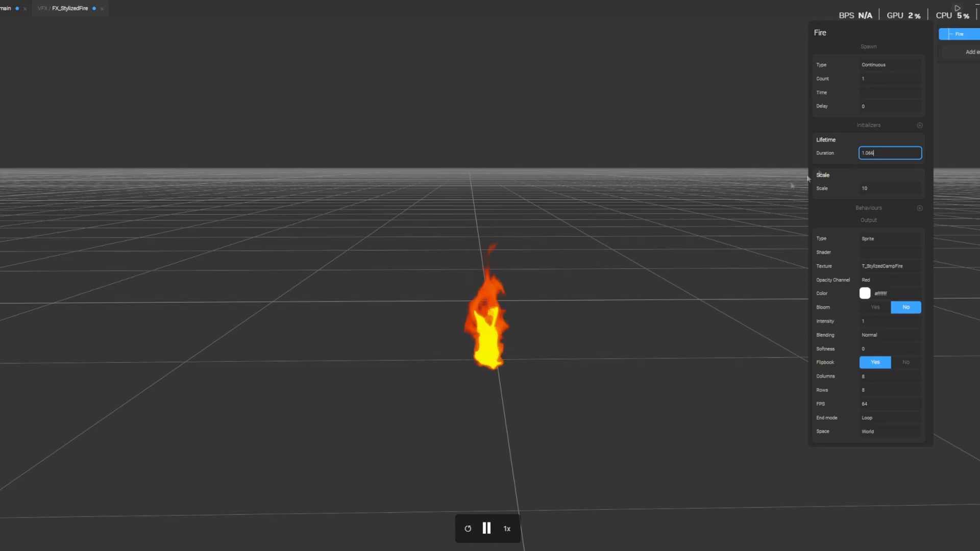
{"action": "left_click", "coordinate": [723, 227]}
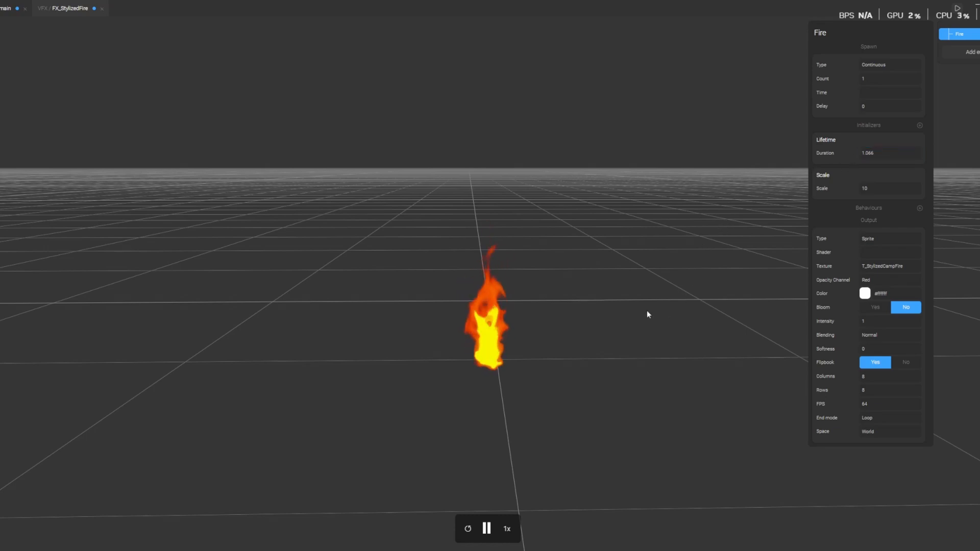
{"action": "left_click_drag", "start_coordinate": [621, 318], "coordinate": [627, 351]}
{"action": "left_click_drag", "start_coordinate": [525, 361], "coordinate": [669, 357]}
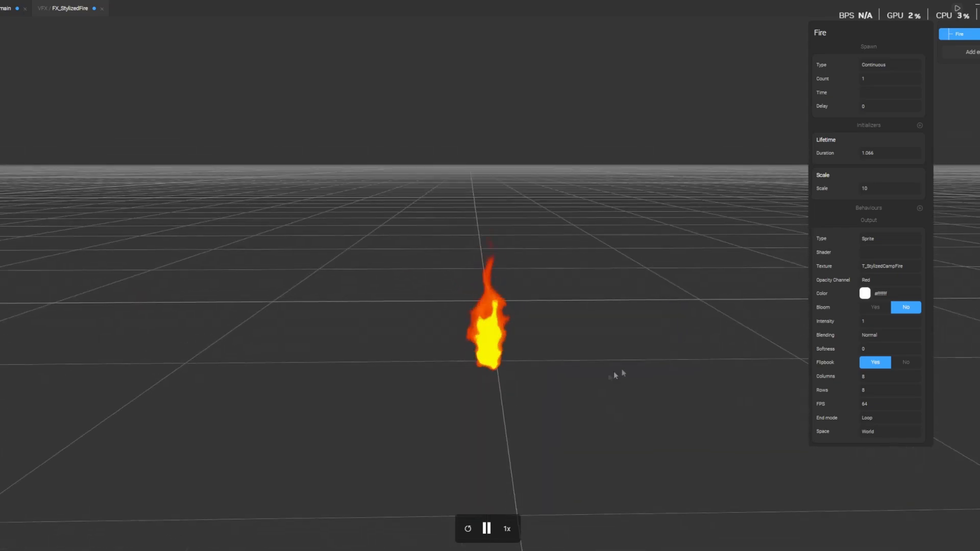
{"action": "mouse_move", "coordinate": [584, 383]}
{"action": "left_mouse_down"}
{"action": "mouse_move", "coordinate": [584, 356]}
{"action": "mouse_move", "coordinate": [583, 374]}
{"action": "left_mouse_up"}
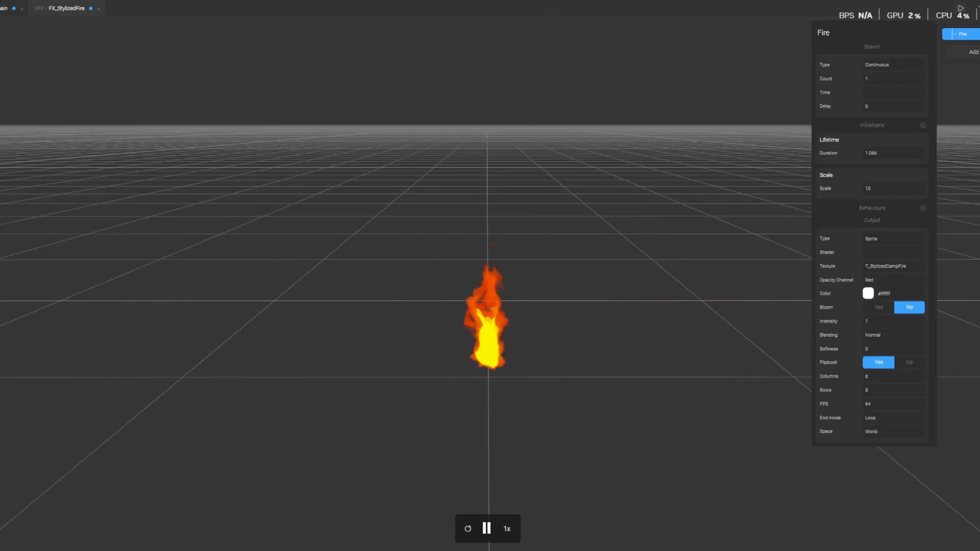
{"action": "left_click_drag", "start_coordinate": [510, 360], "coordinate": [571, 369]}
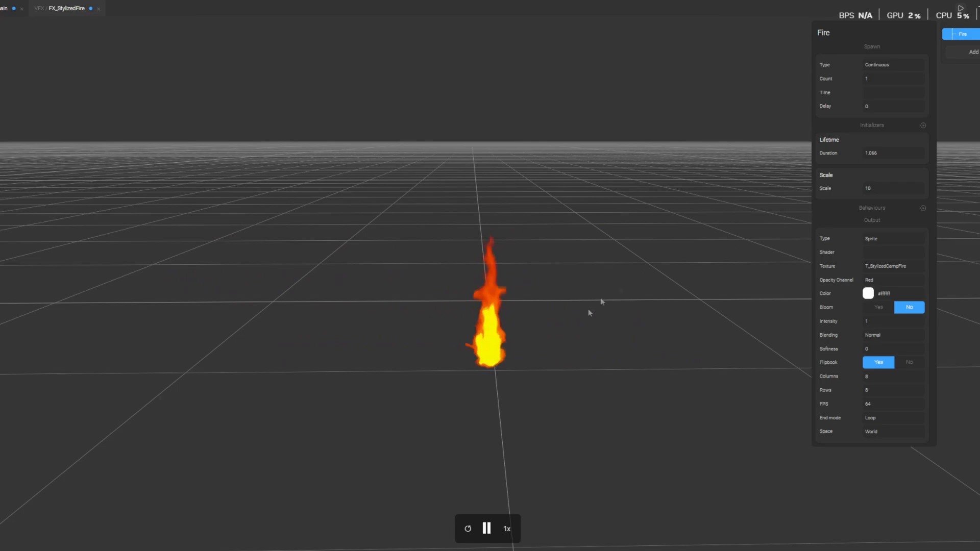
{"action": "left_click_drag", "start_coordinate": [590, 350], "coordinate": [448, 352]}
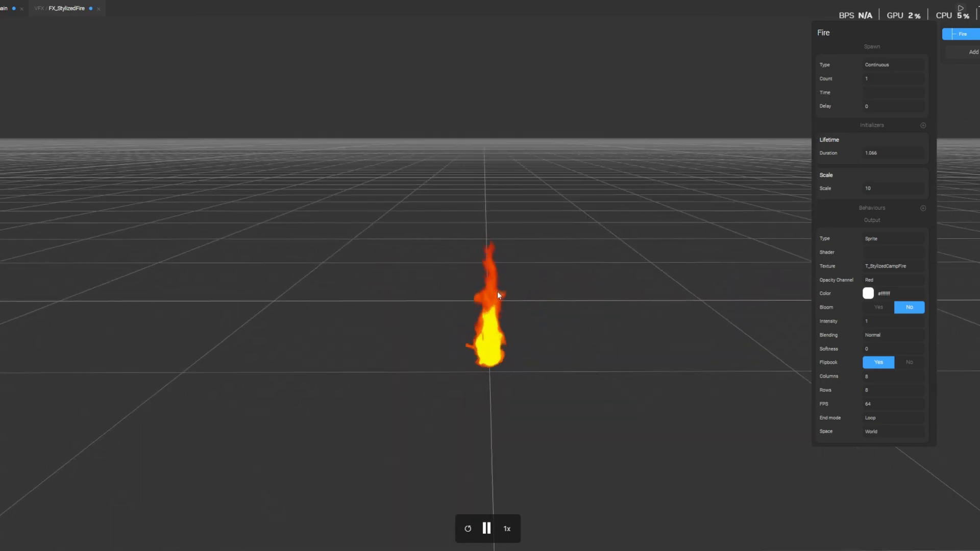
{"action": "left_click_drag", "start_coordinate": [516, 365], "coordinate": [560, 332]}
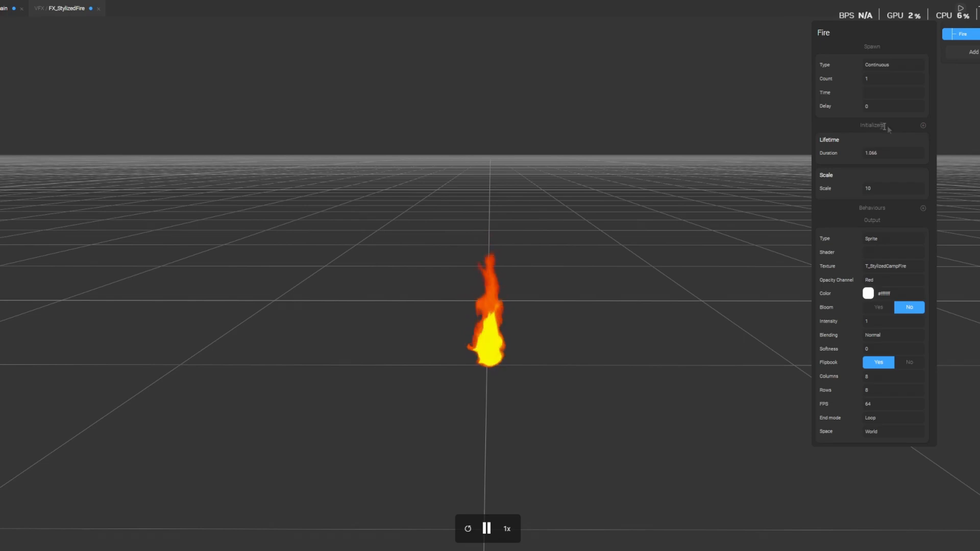
Add a Position Point initializer to the Fire emitter and raise its Y position to 4
{"action": "left_click", "coordinate": [923, 125]}
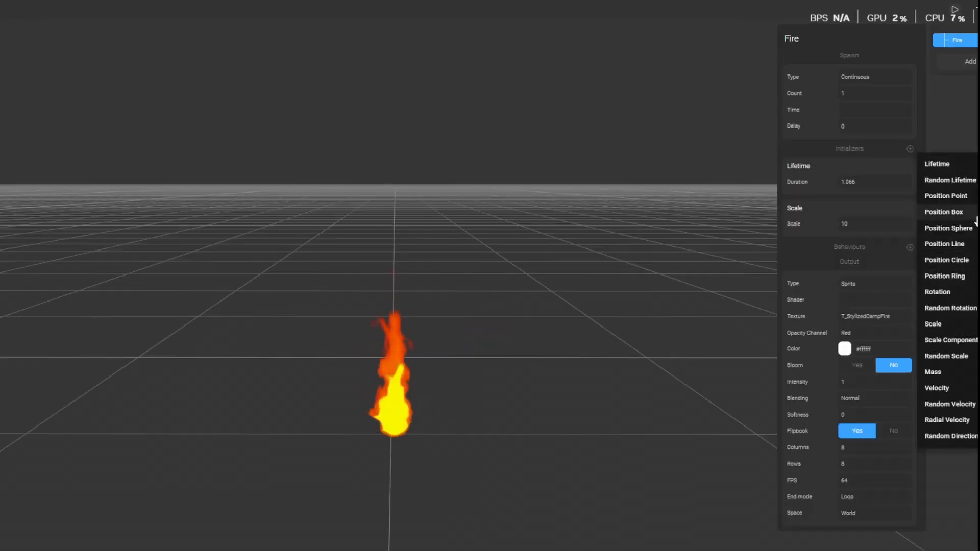
{"action": "left_click", "coordinate": [945, 196]}
{"action": "left_click", "coordinate": [871, 265]}
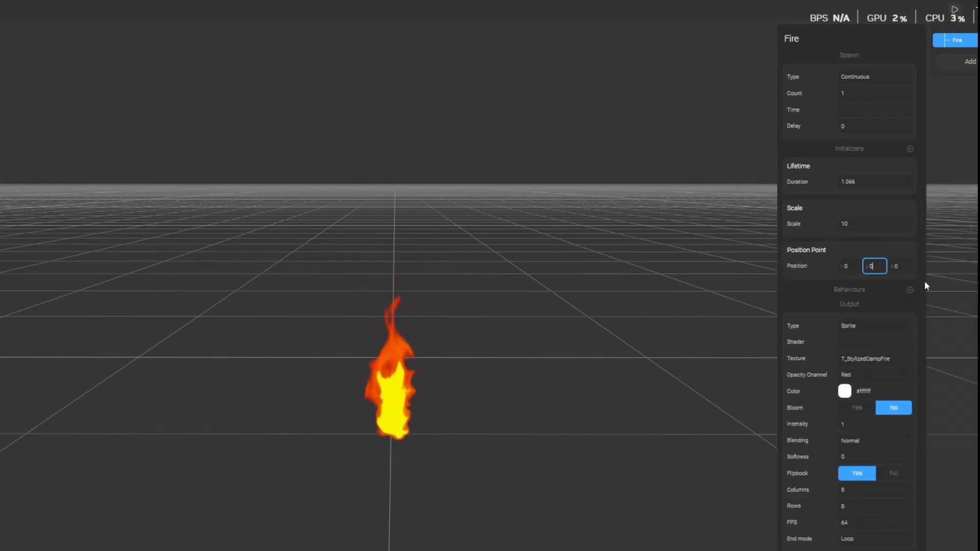
{"action": "key", "text": "BackSpace"}
{"action": "type", "text": "3"}
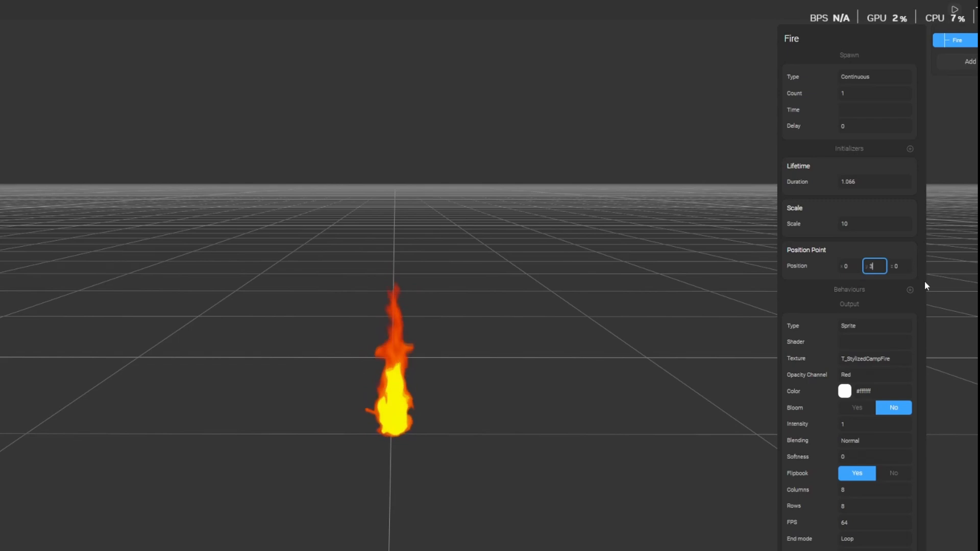
{"action": "key", "text": "BackSpace"}
{"action": "type", "text": "4"}
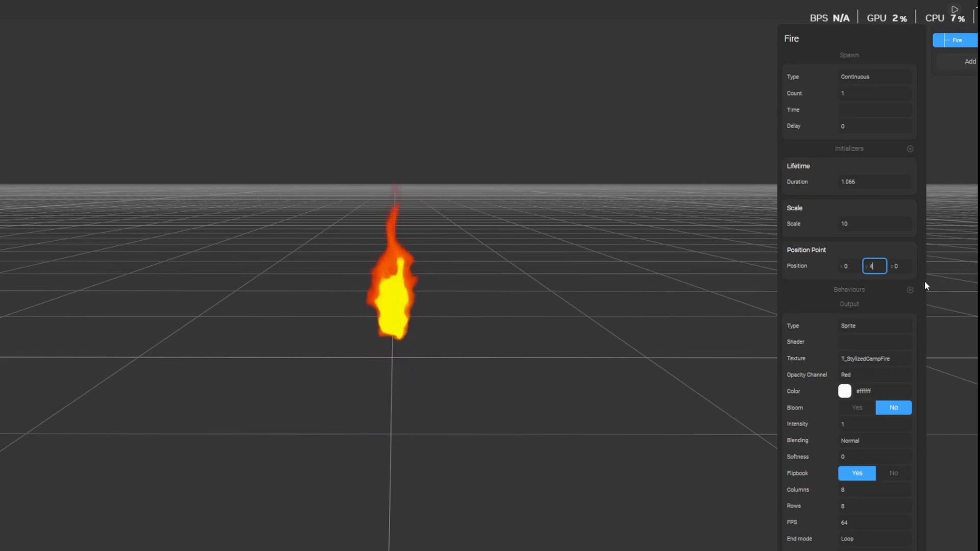
Set the Position Point's Y value to 3.5, check the flame against the ground grid and save the effect
{"action": "left_click_drag", "start_coordinate": [541, 341], "coordinate": [572, 333]}
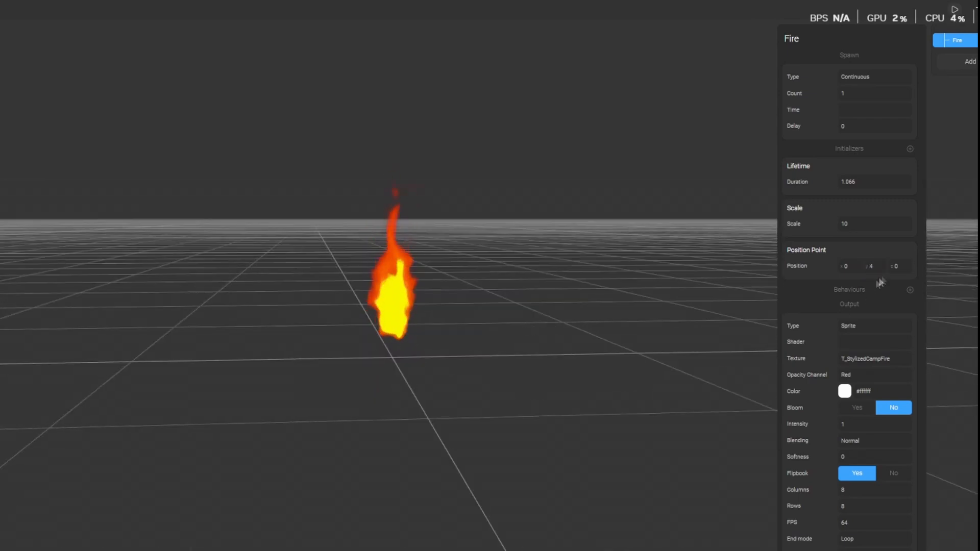
{"action": "key", "text": "BackSpace"}
{"action": "type", "text": "3.5"}
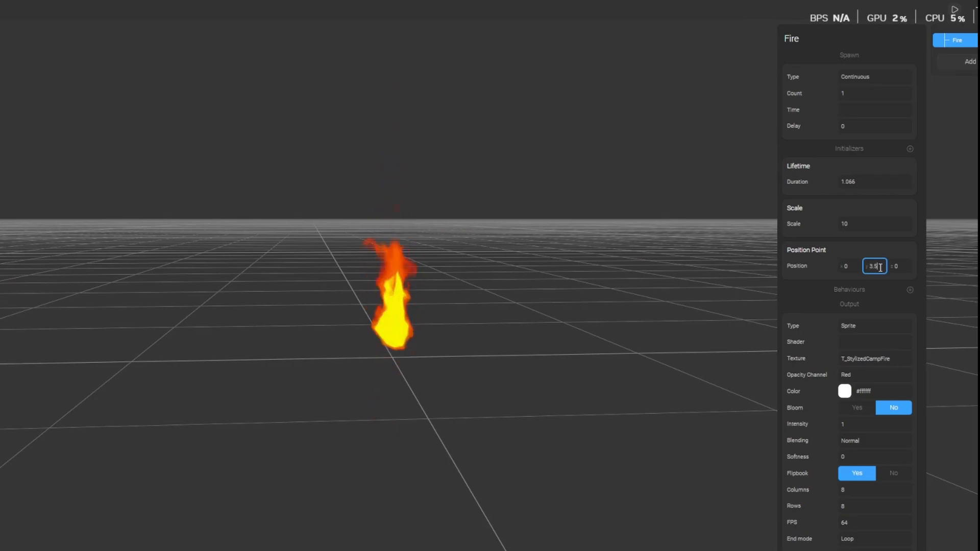
{"action": "left_click_drag", "start_coordinate": [712, 281], "coordinate": [632, 335]}
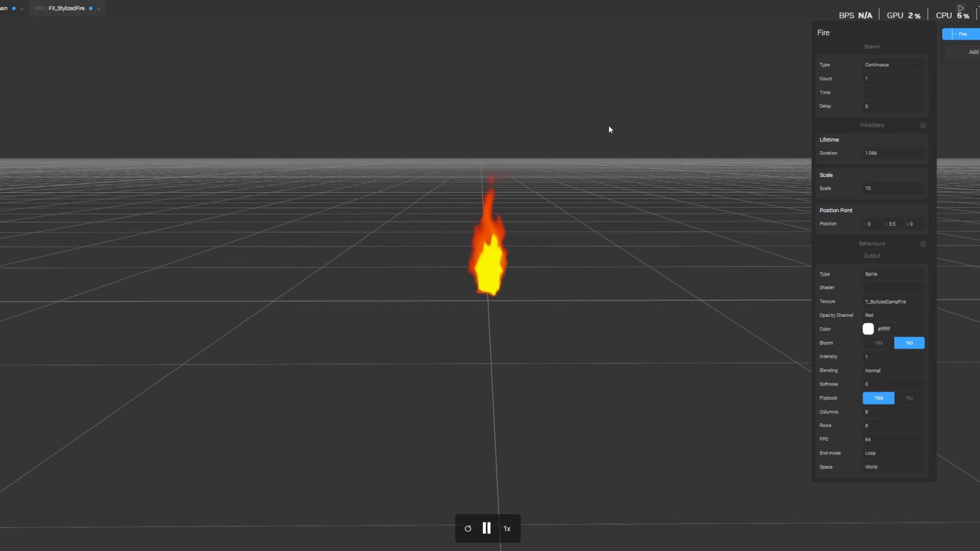
{"action": "key", "text": "ctrl+s"}
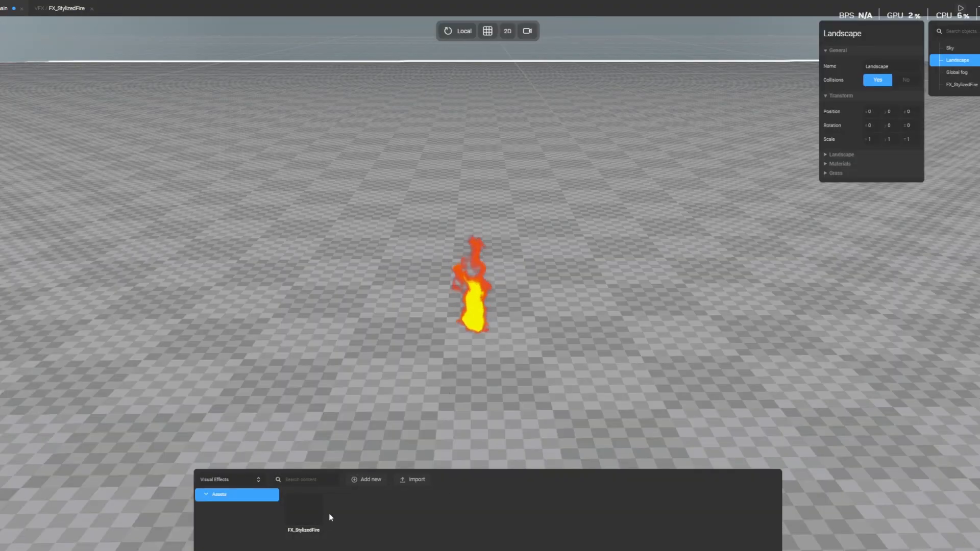
Delete the existing FX_StylizedFire object from the main scene and place a new instance of the asset on the landscape
{"action": "left_click", "coordinate": [964, 85]}
{"action": "key", "text": "Delete"}
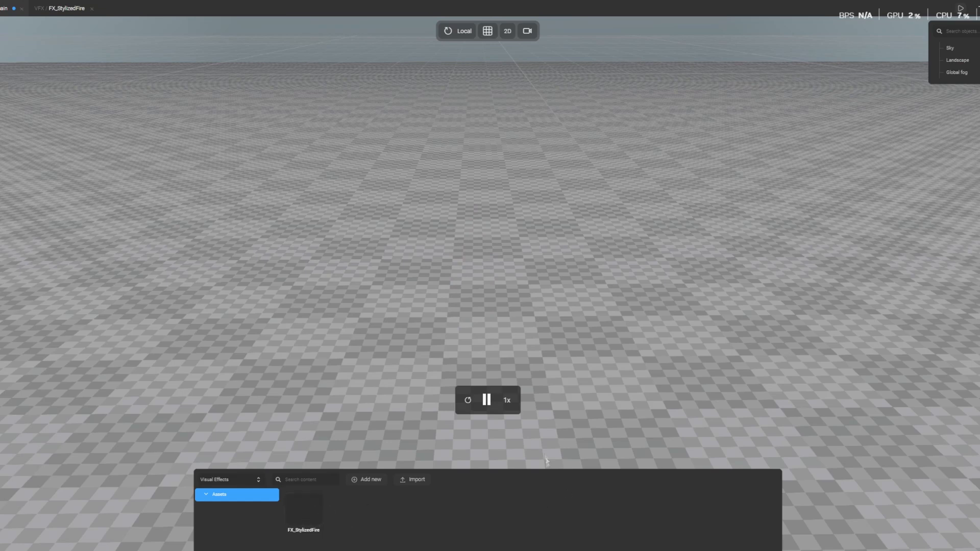
{"action": "left_click_drag", "start_coordinate": [294, 524], "coordinate": [478, 338]}
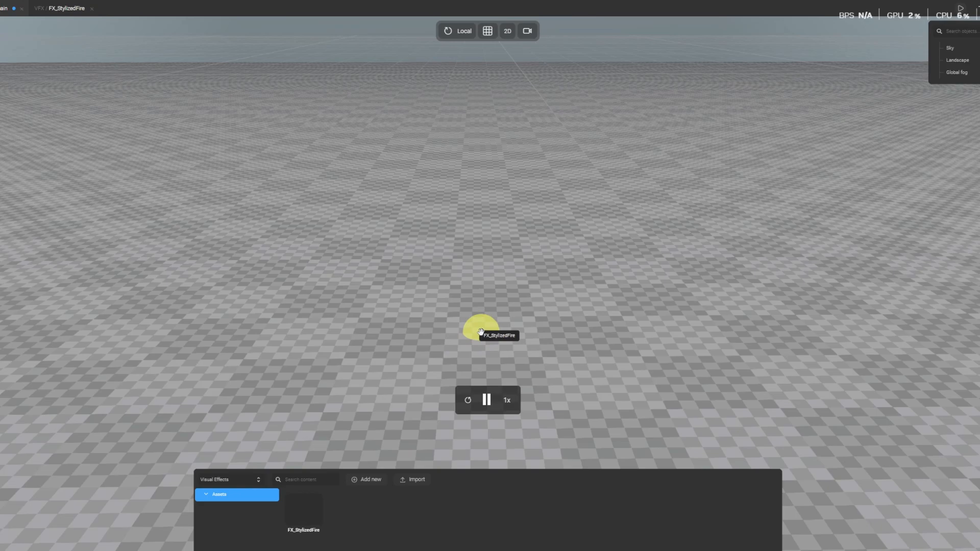
{"action": "left_click_drag", "start_coordinate": [480, 332], "coordinate": [480, 333]}
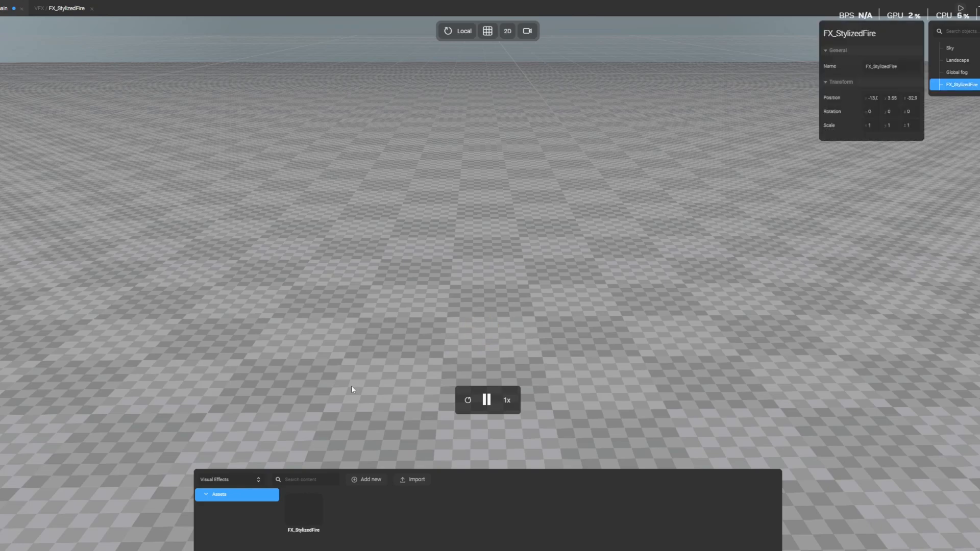
{"action": "mouse_move", "coordinate": [480, 332]}
{"action": "right_mouse_down"}
{"action": "mouse_move", "coordinate": [474, 323]}
{"action": "mouse_move", "coordinate": [459, 340]}
{"action": "mouse_move", "coordinate": [503, 342]}
{"action": "mouse_move", "coordinate": [498, 362]}
{"action": "mouse_move", "coordinate": [549, 363]}
{"action": "right_mouse_up"}
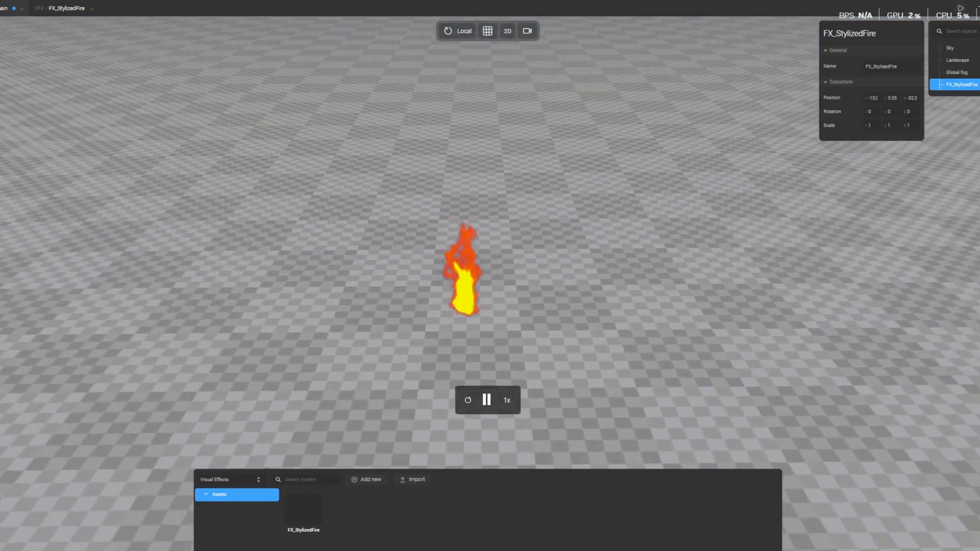